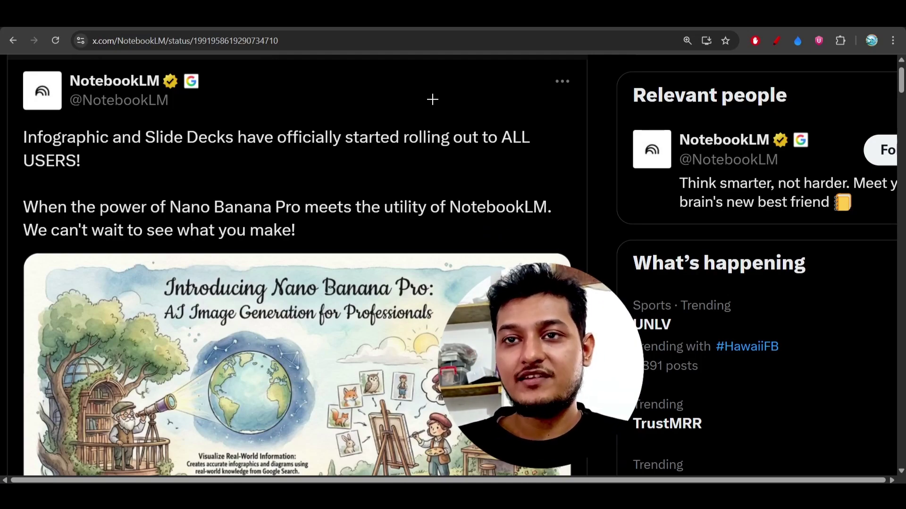
Step: Underline in red 'Infographic', the free-user Nano Banana Pro question for overviews, infographics and slides, and the 'Yes!' reply
drag(43, 147, 218, 155)
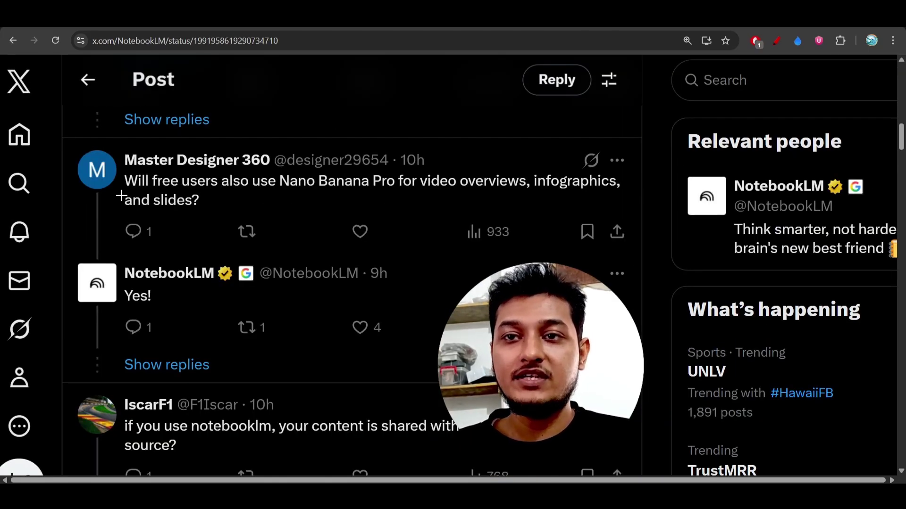
drag(124, 194, 390, 193)
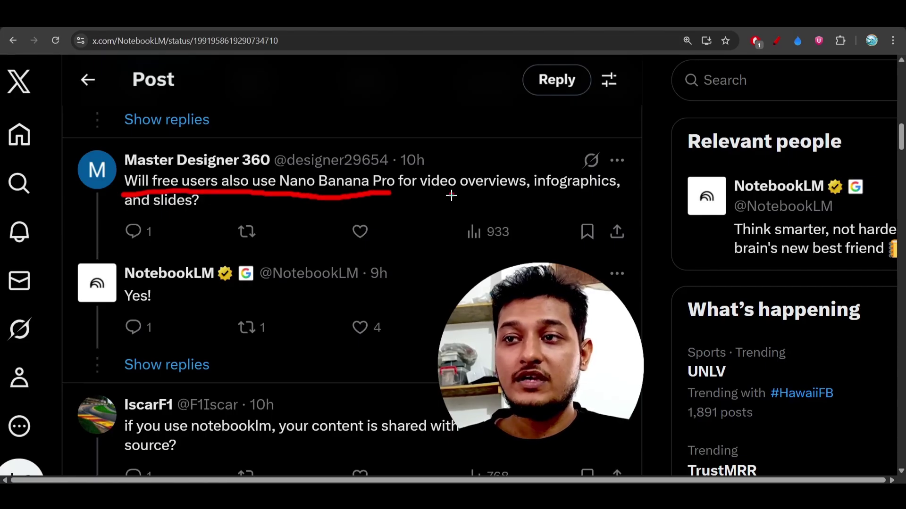
drag(449, 193, 587, 203)
drag(144, 212, 217, 212)
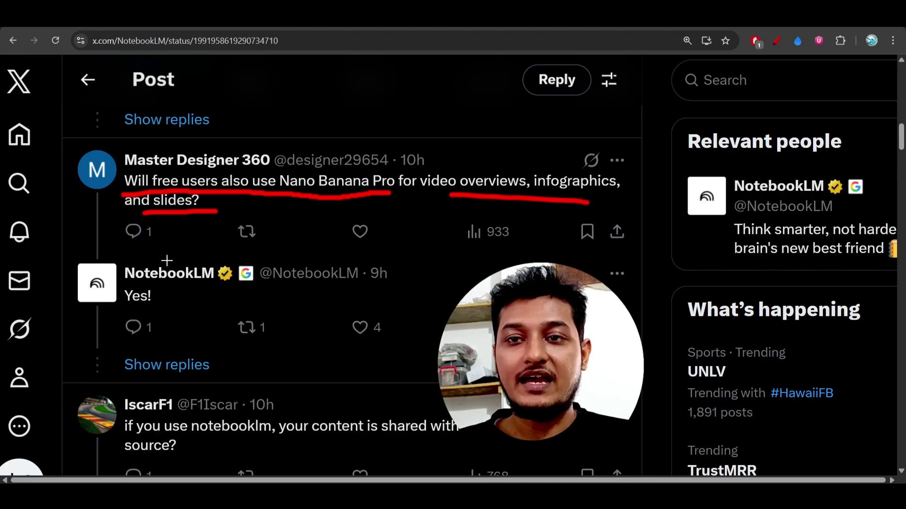
drag(118, 311, 157, 311)
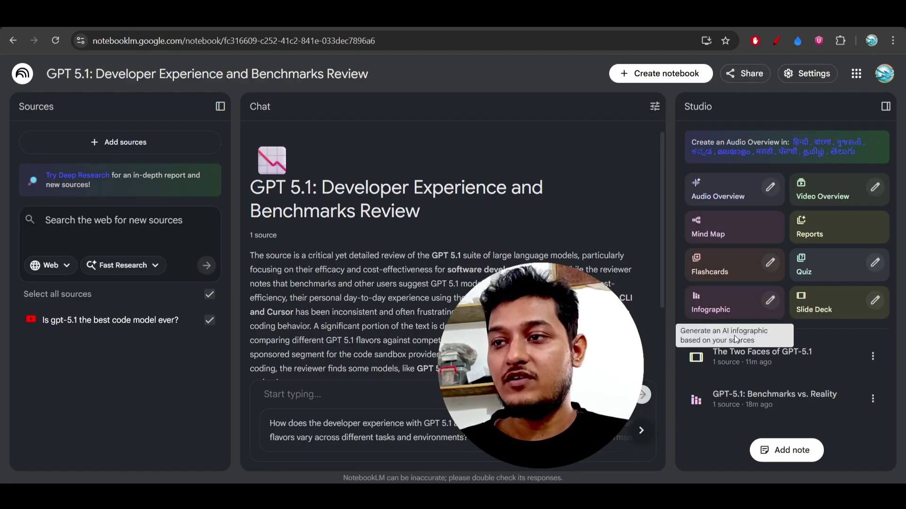
Step: Zoom in on the Studio panel's Infographic and Slide Deck cards, reset zoom with Ctrl+0, then scroll down
scroll(735, 335, right, 3)
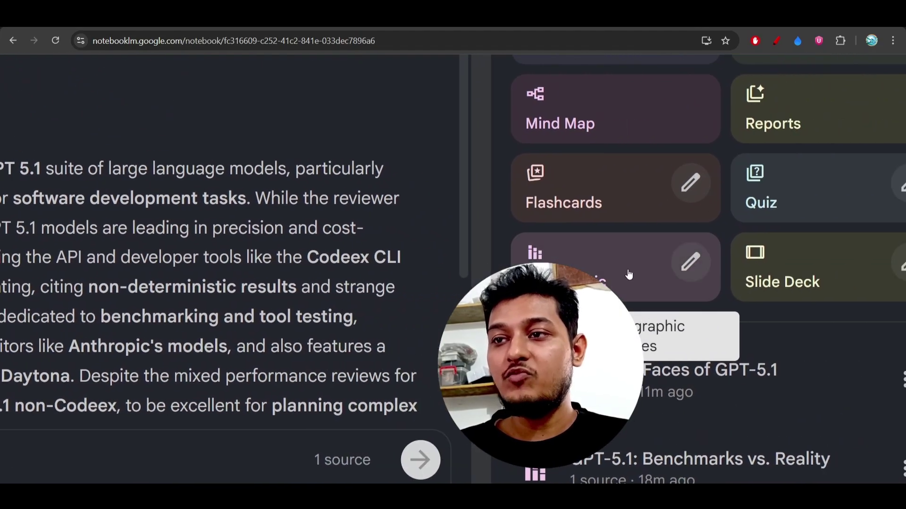
scroll(628, 274, right, 1)
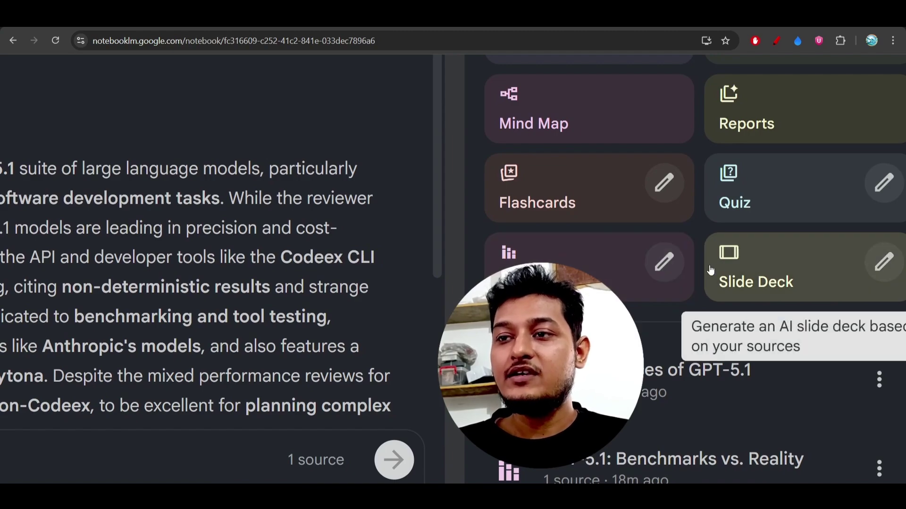
key(ctrl+0)
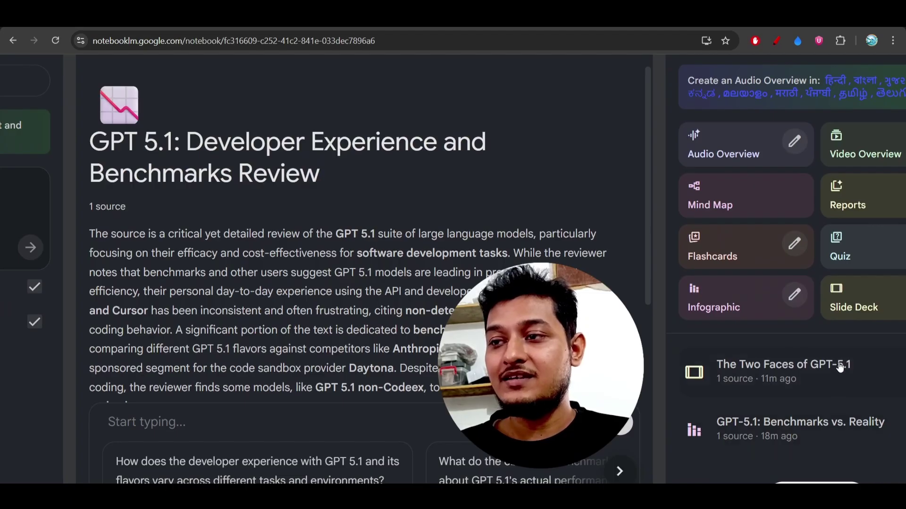
scroll(797, 425, down, 1)
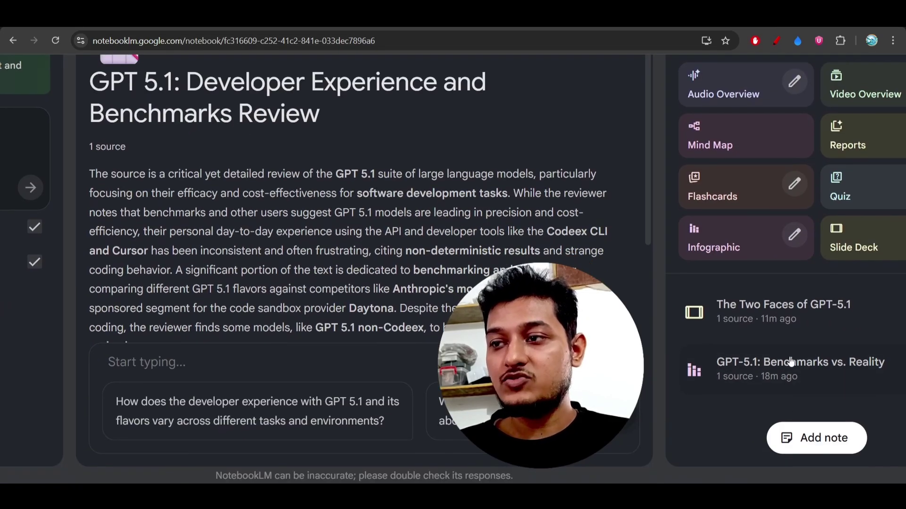
scroll(794, 370, down, 5)
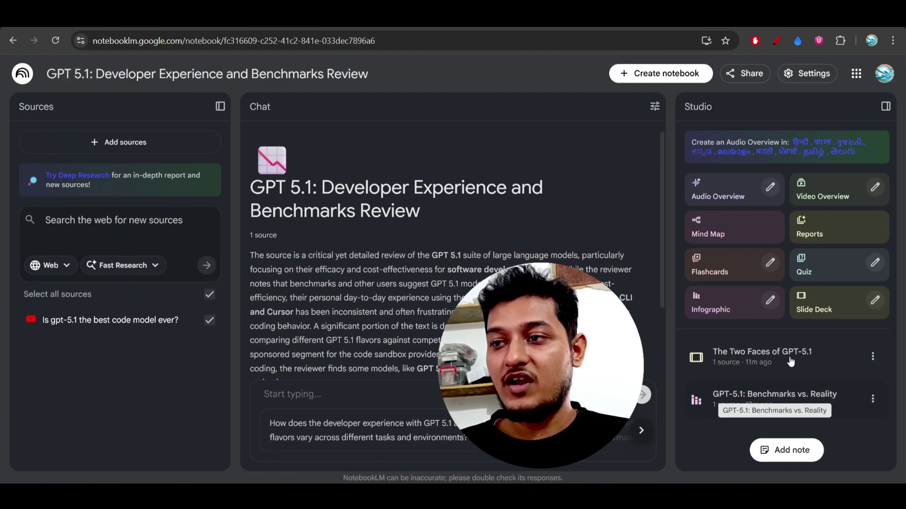
click(788, 394)
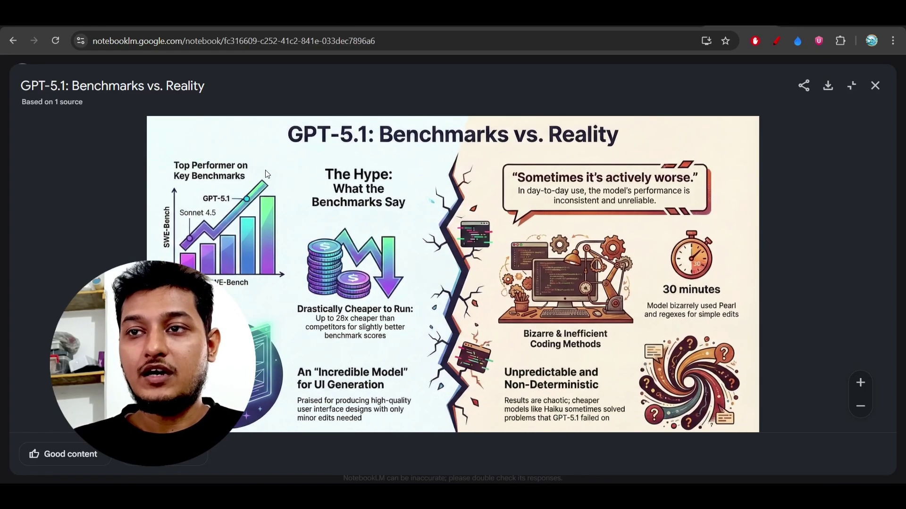
click(875, 85)
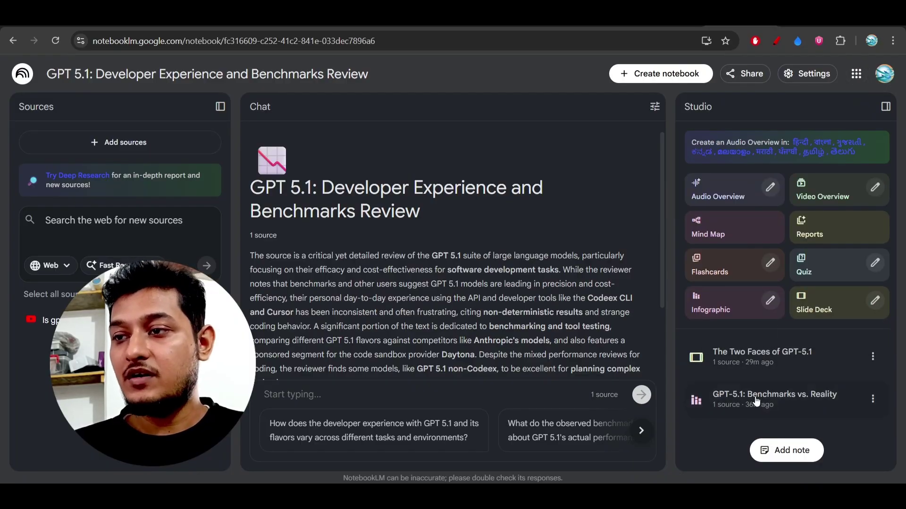
click(744, 361)
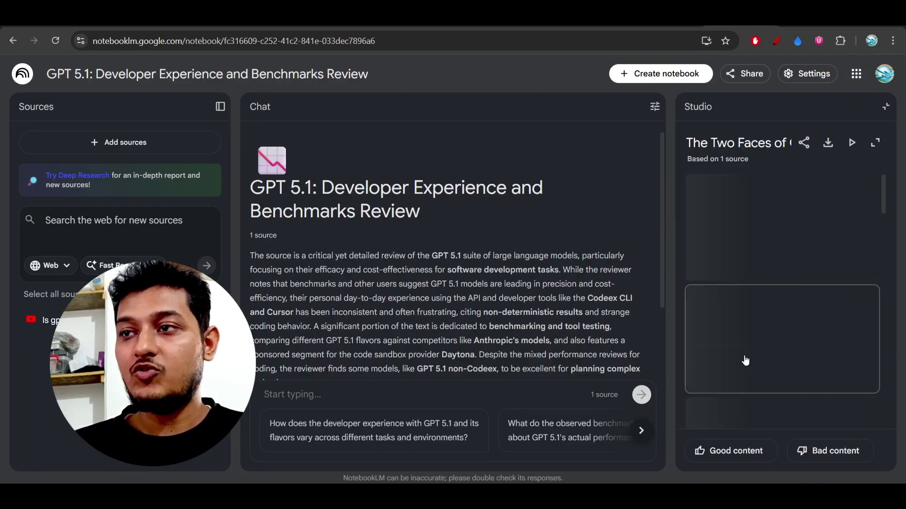
click(876, 143)
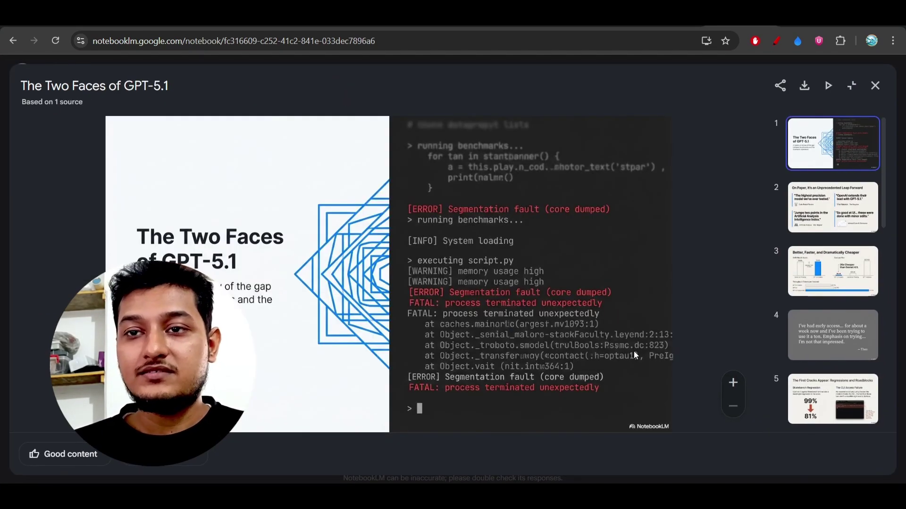
click(825, 208)
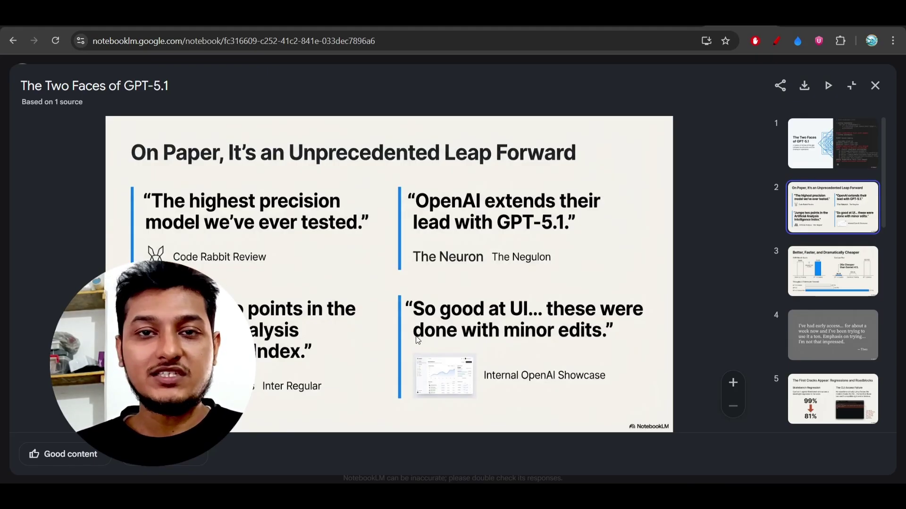
click(815, 279)
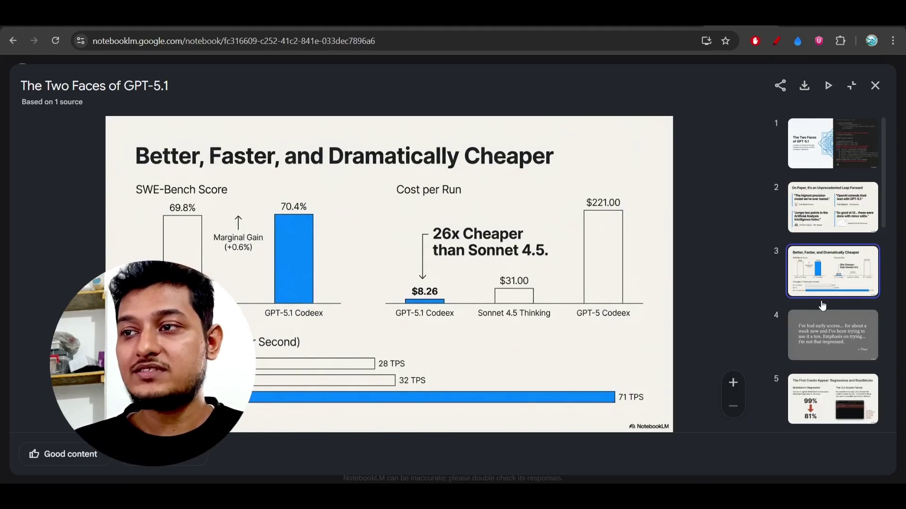
click(832, 348)
click(833, 390)
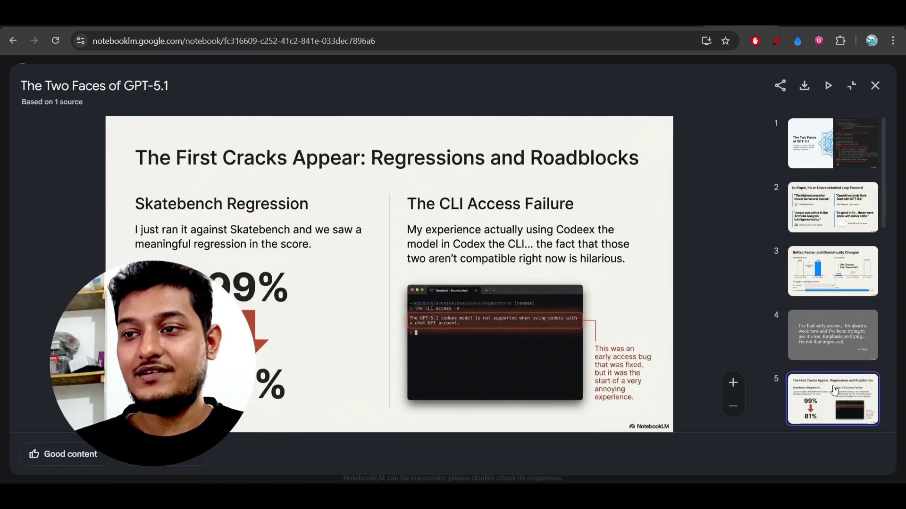
click(875, 86)
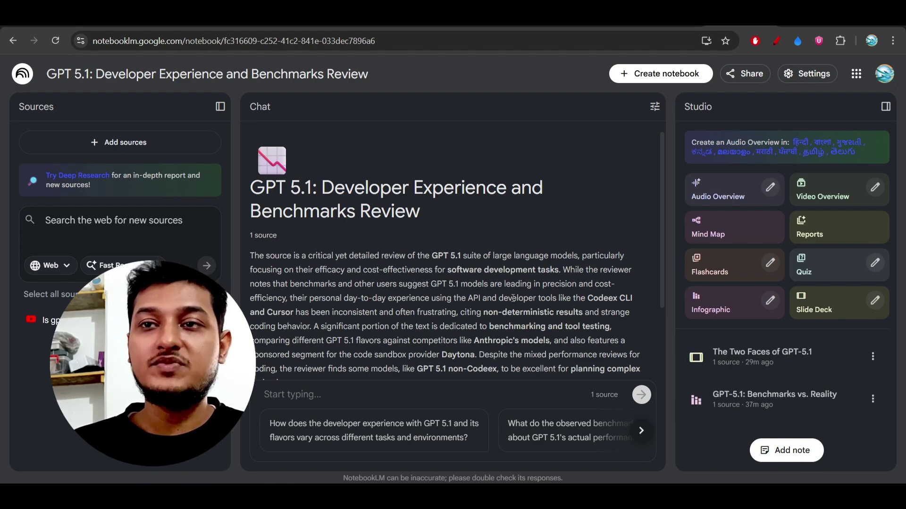
Step: Return to NotebookLM's announcement post and underline 'rolling out to ALL USERS!' in red
key(ctrl+Tab)
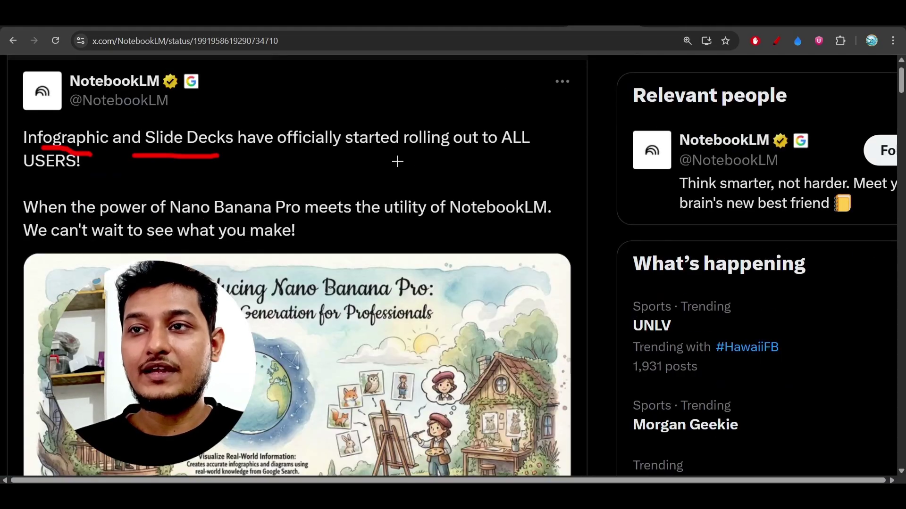
drag(382, 156, 521, 155)
drag(26, 179, 89, 181)
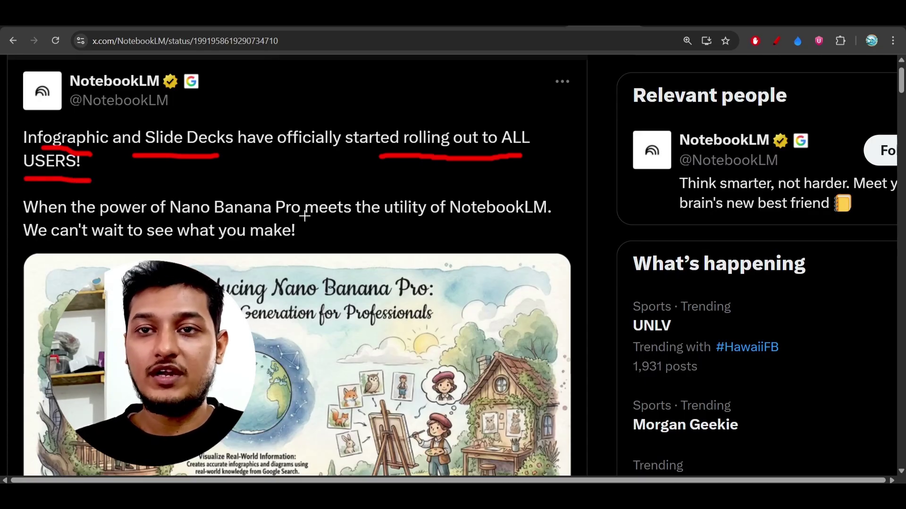
Step: Scroll down the thread to the reply containing the full watercolor infographic prompt
scroll(305, 216, down, 4)
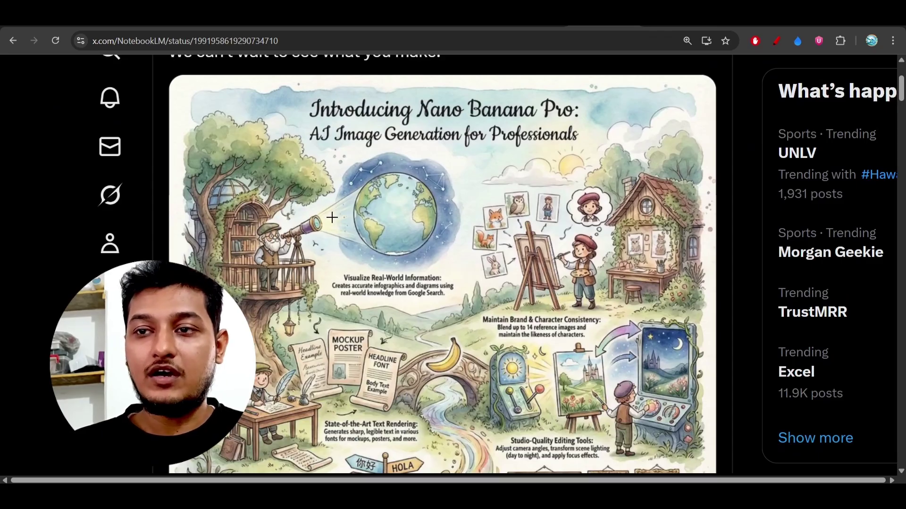
scroll(332, 217, right, 1)
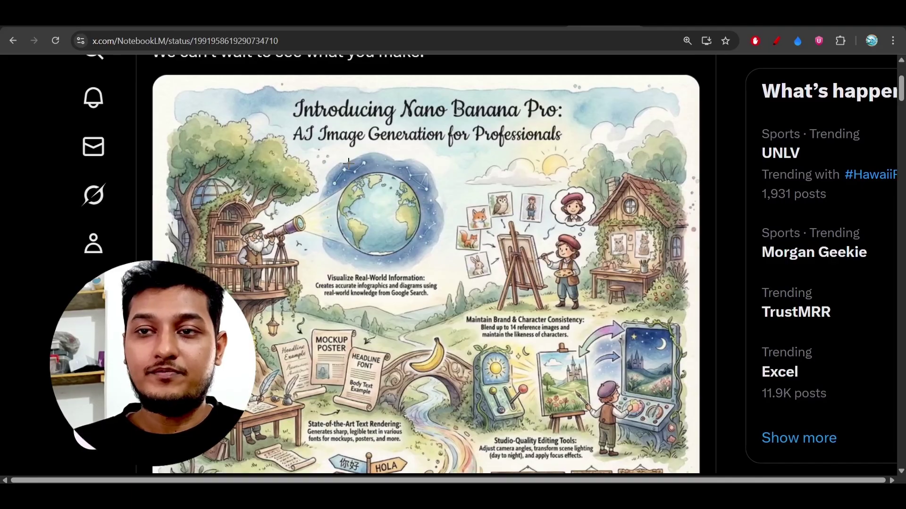
scroll(349, 163, down, 12)
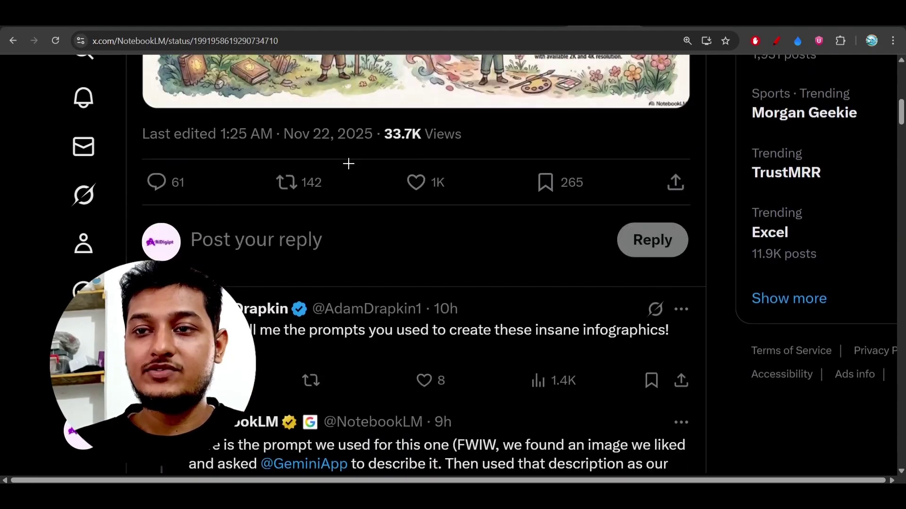
scroll(302, 293, down, 3)
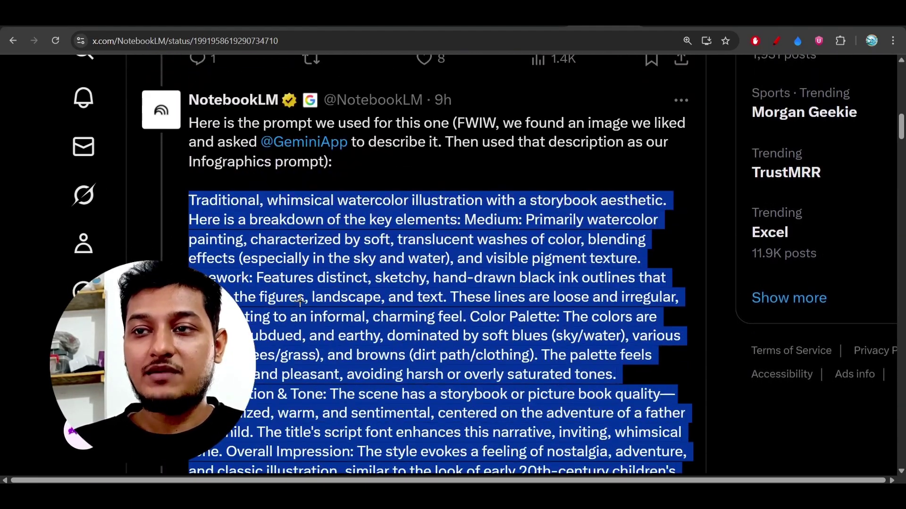
scroll(383, 152, up, 12)
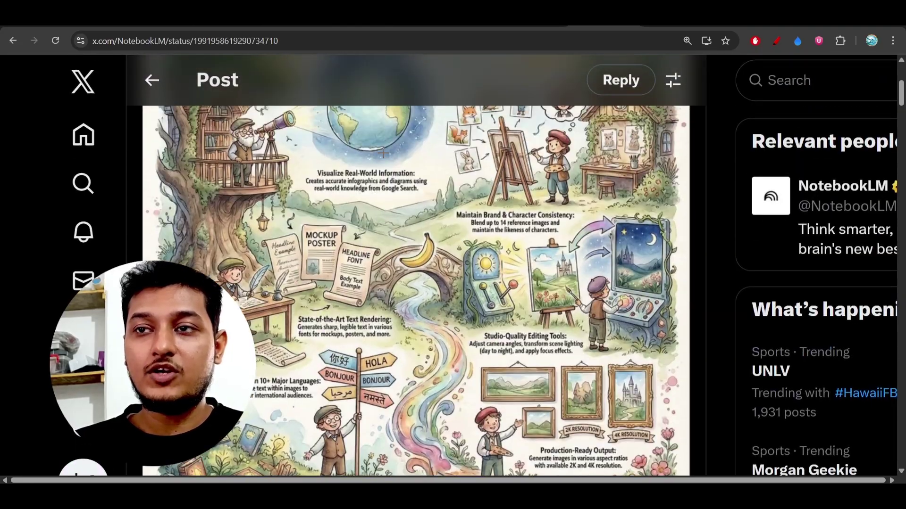
scroll(419, 243, up, 2)
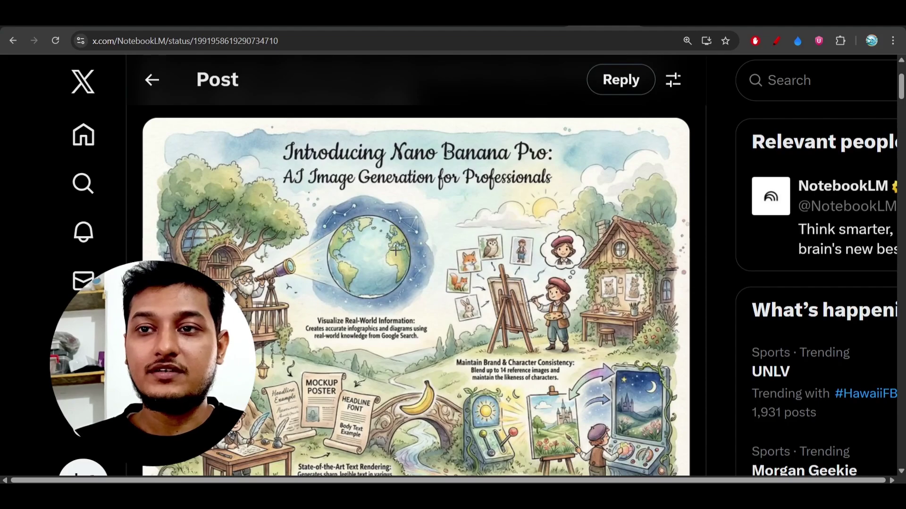
scroll(435, 251, down, 14)
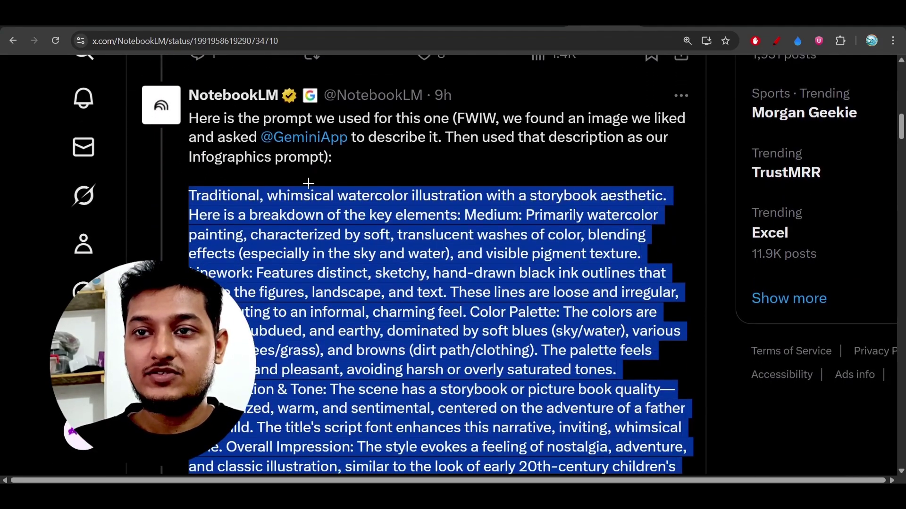
drag(163, 191, 208, 183)
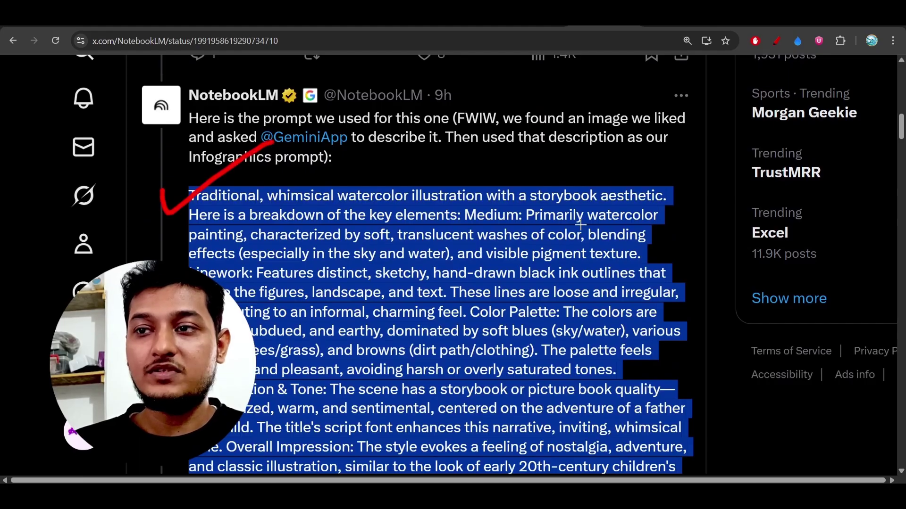
scroll(580, 221, down, 3)
drag(646, 380, 759, 302)
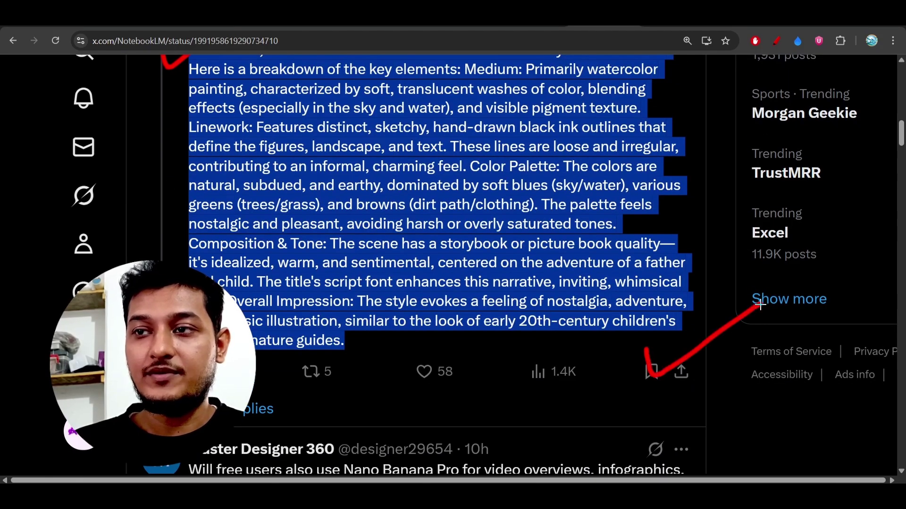
scroll(636, 309, up, 3)
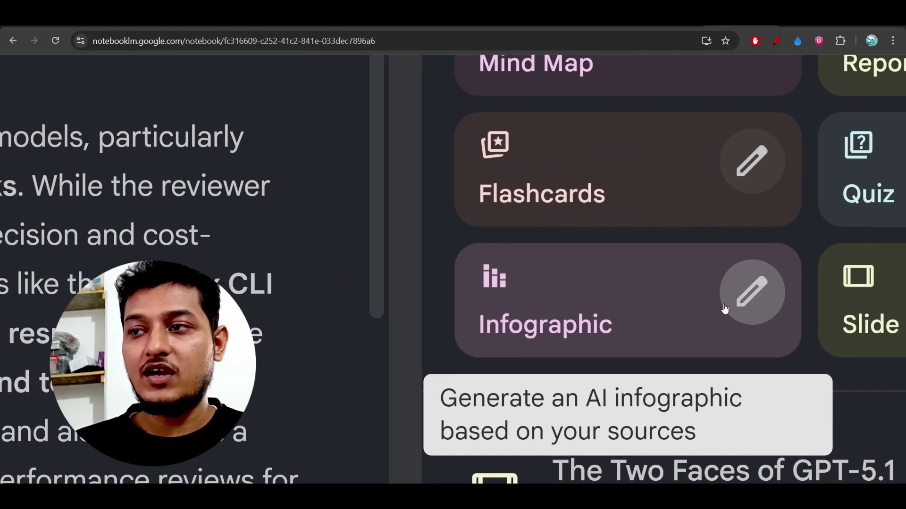
scroll(725, 309, right, 5)
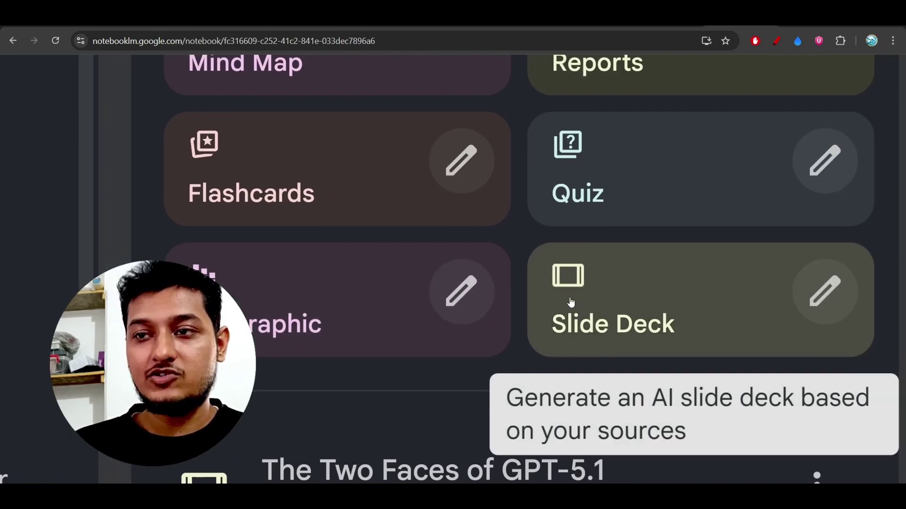
scroll(571, 302, left, 4)
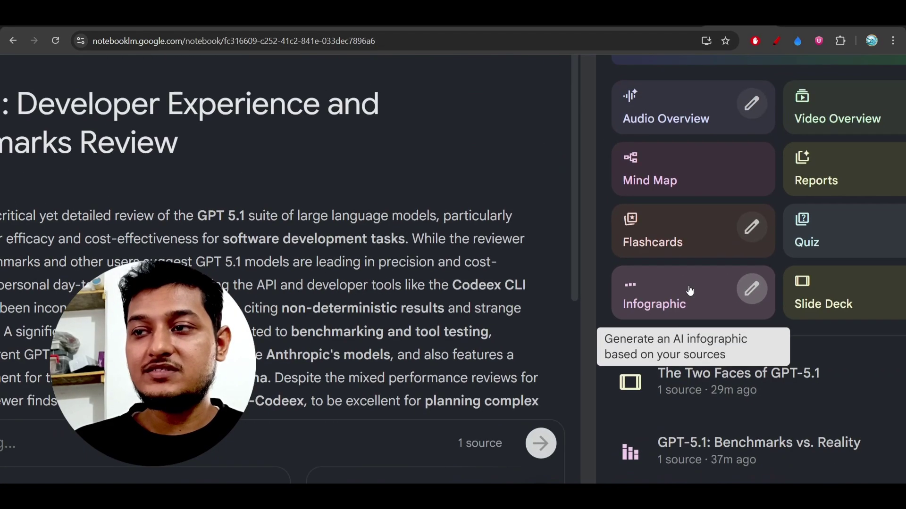
click(752, 289)
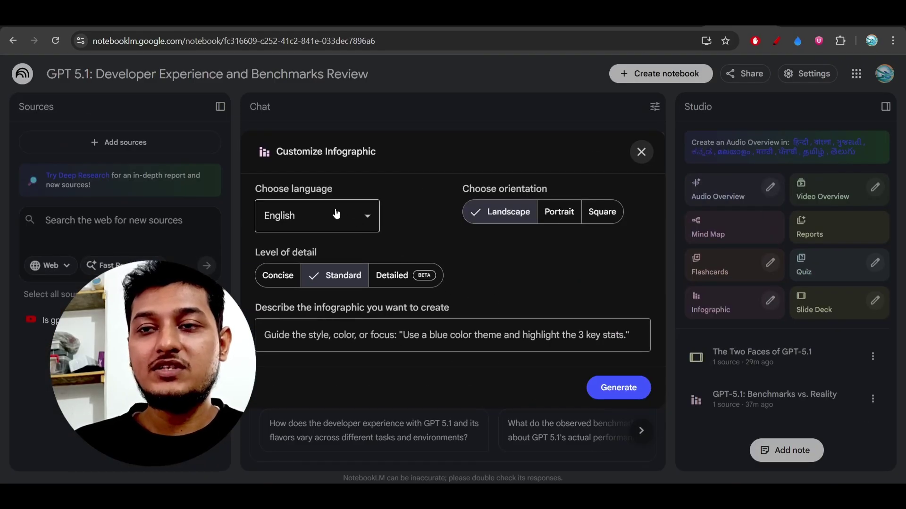
click(335, 215)
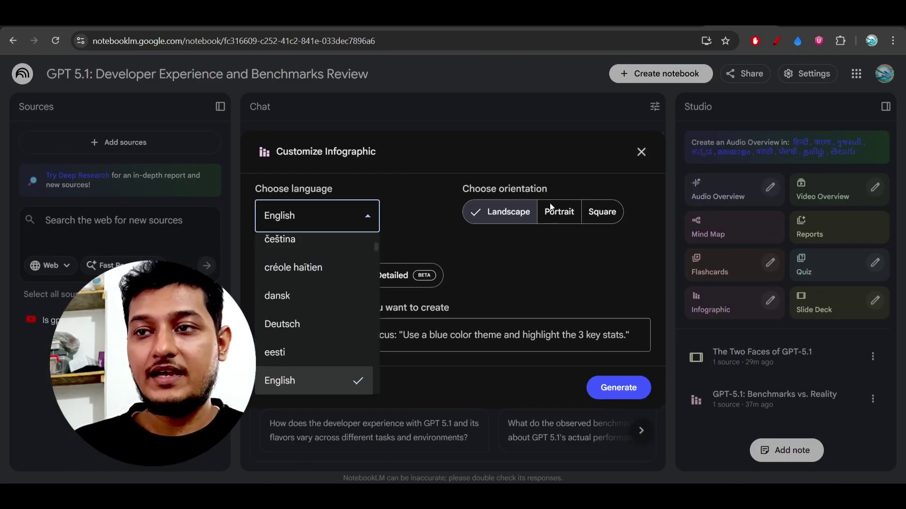
click(546, 253)
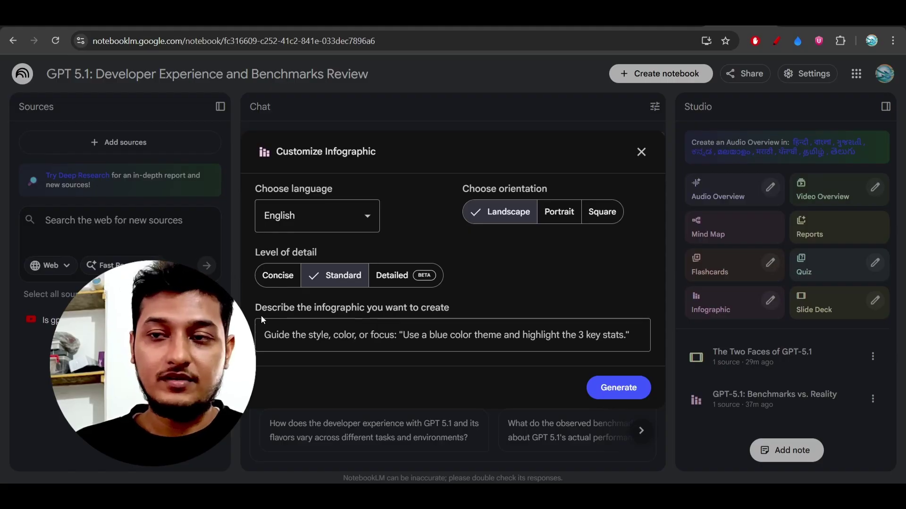
click(321, 335)
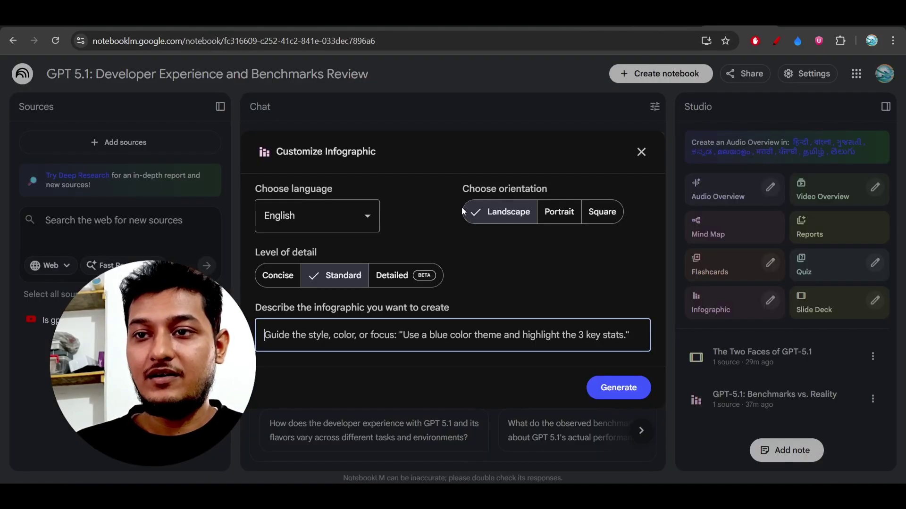
click(640, 152)
Step: Start a new slide deck and open its customization options, showing Detailed Deck format at Default length
click(849, 310)
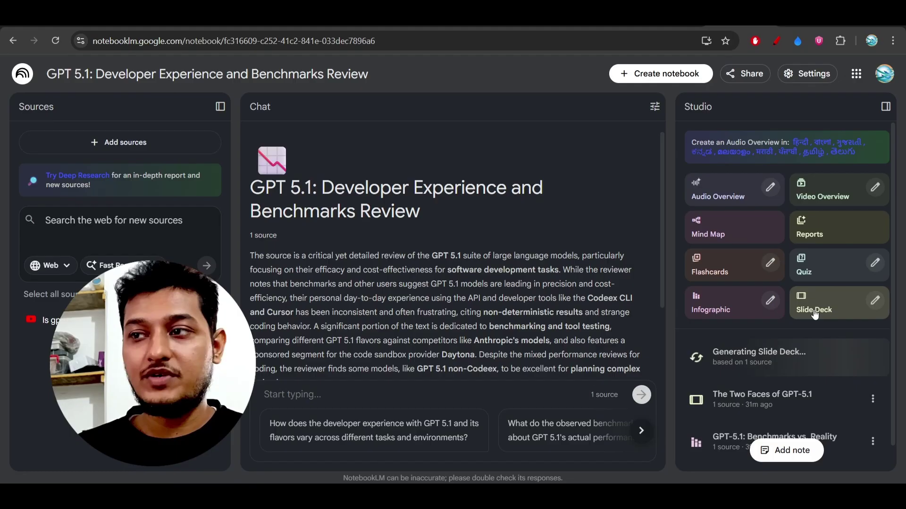
click(875, 300)
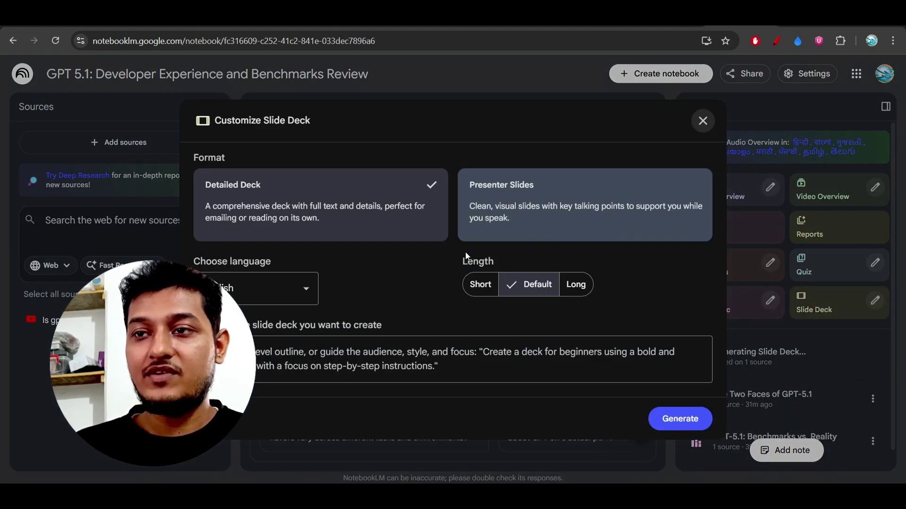